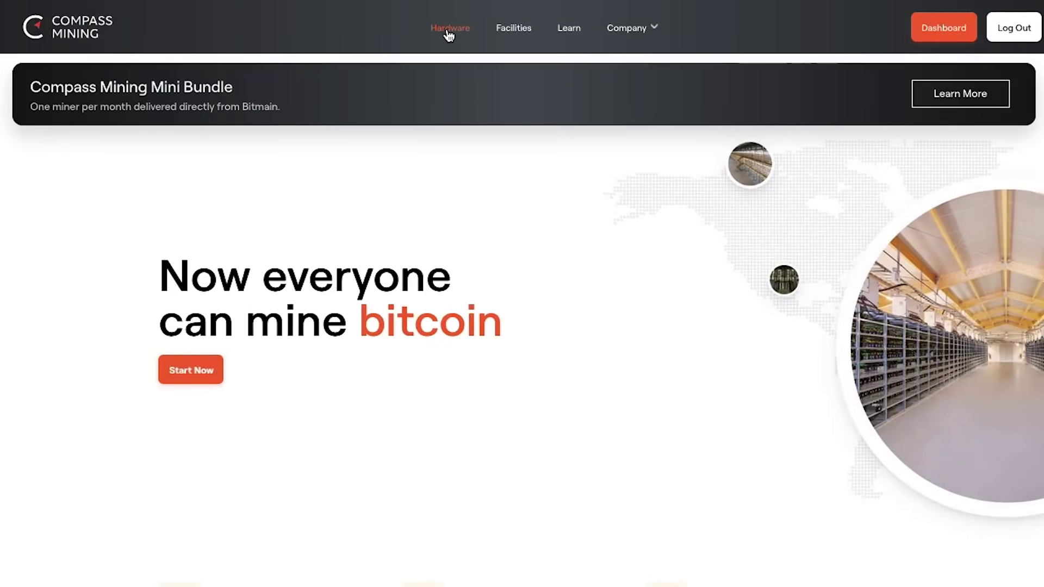
- Open the Compass Mining Hardware page listing the Mini Bundle and Antminer S19j Pro
left_click(449, 31)
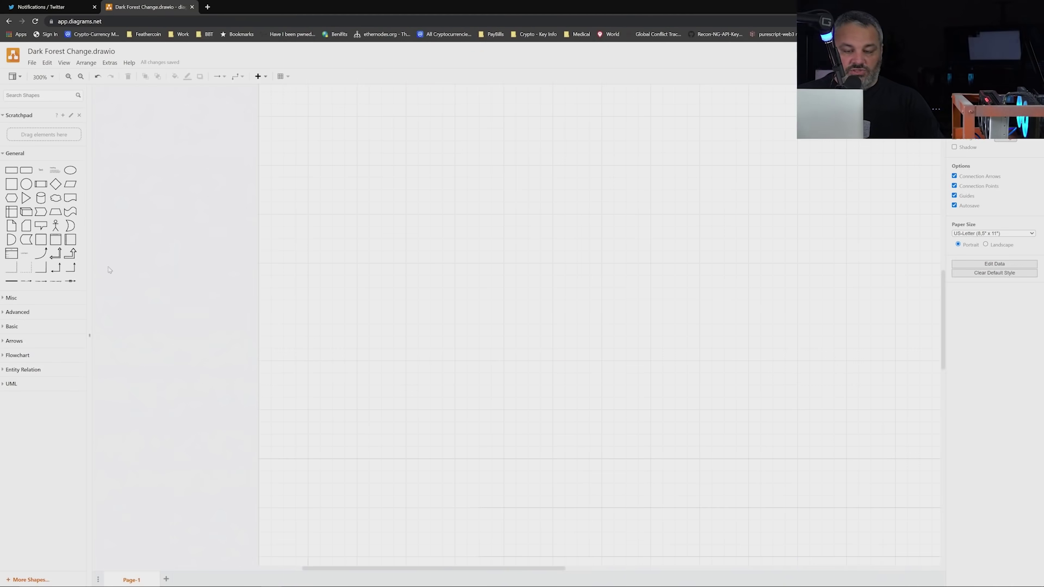
- Add a stick-figure actor labelled Miners and move it down and to the left
left_click(55, 226)
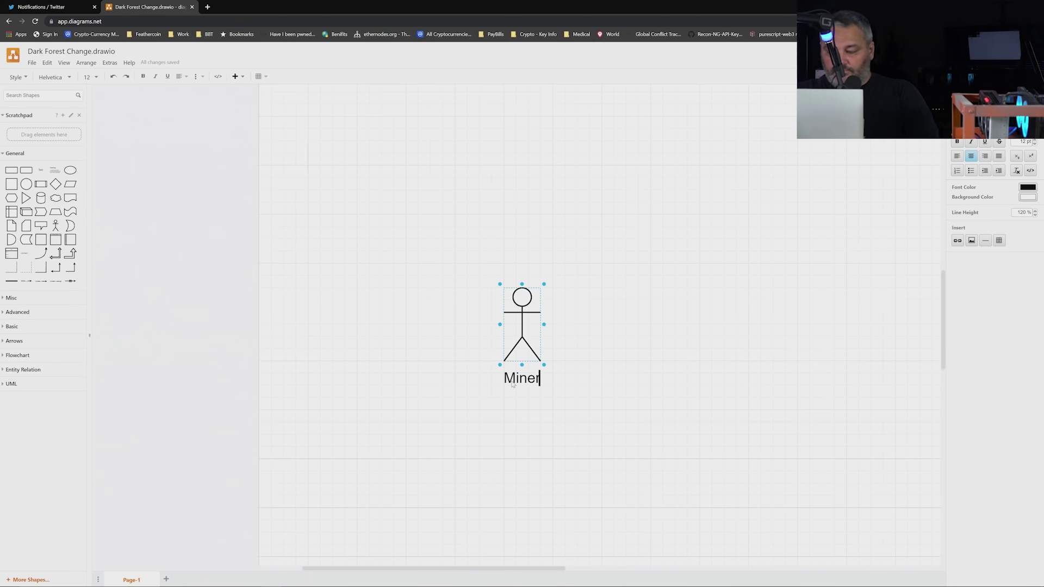
type("s")
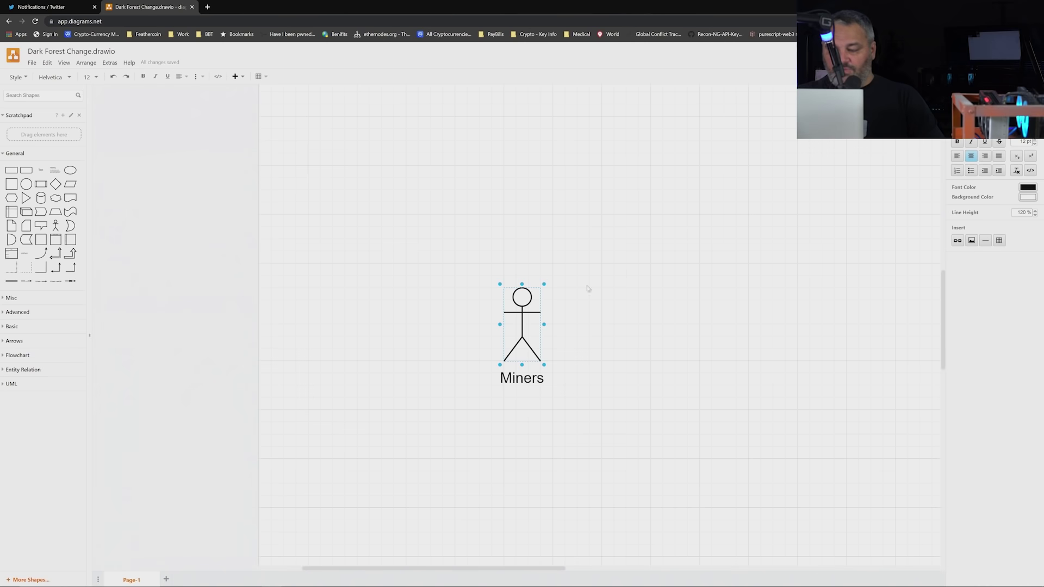
left_click(562, 295)
left_click_drag(522, 300, 375, 361)
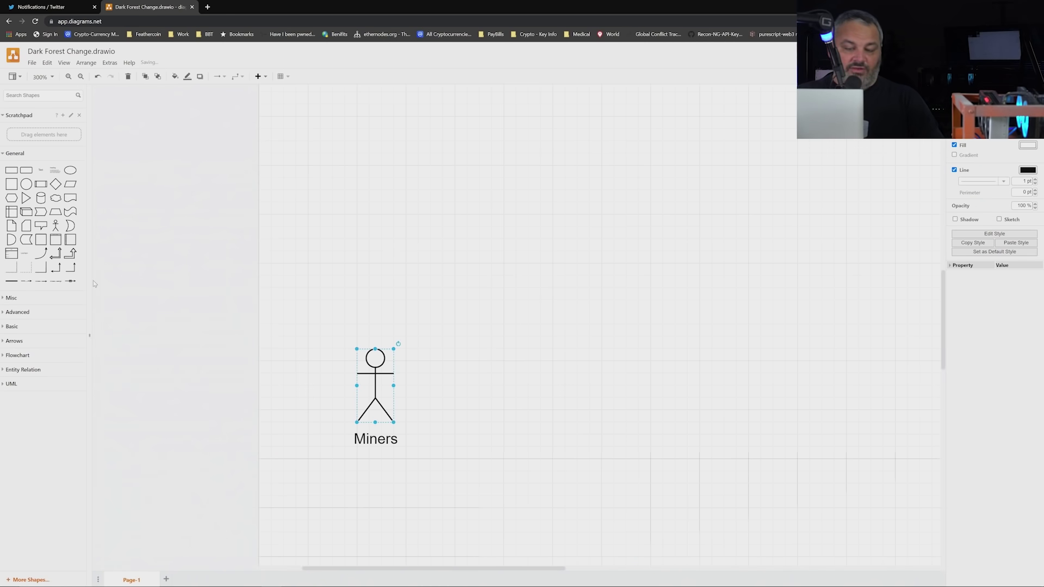
- Add a circle labelled Pools, placed above and to the right of Miners
left_click(26, 184)
double_click(514, 345)
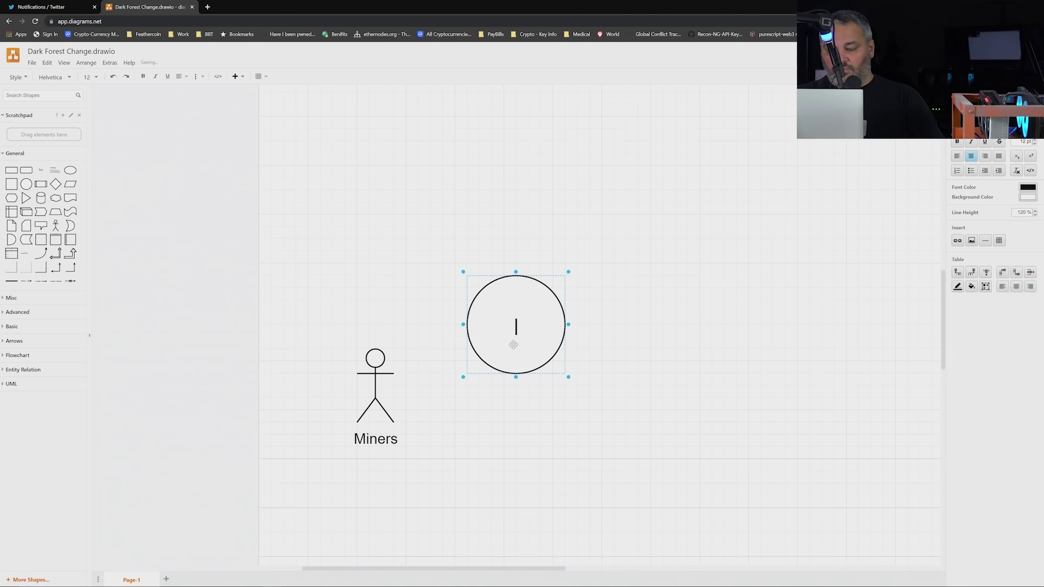
type("Pools")
left_click(577, 313)
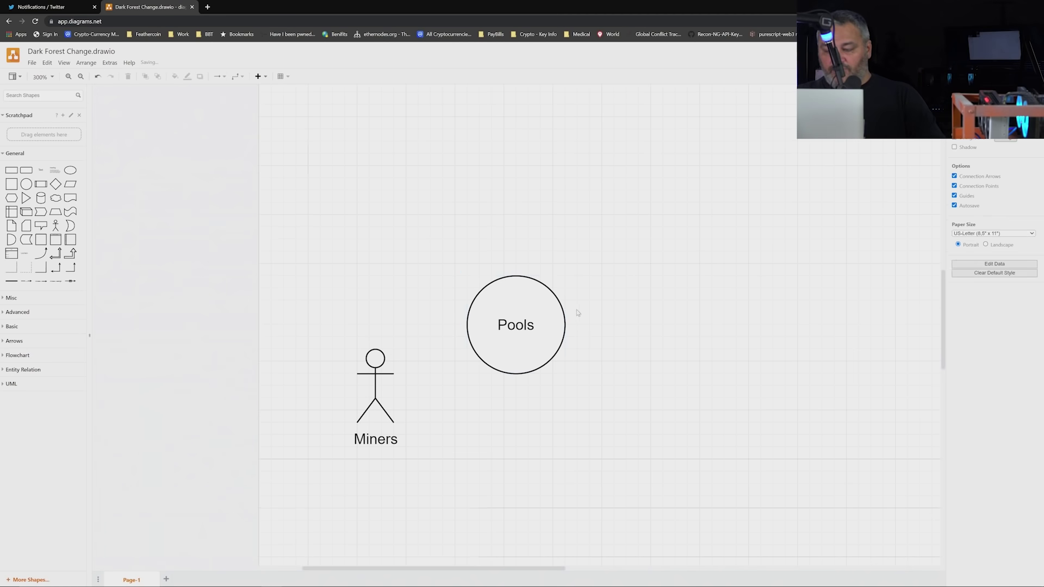
left_click_drag(532, 305, 467, 275)
left_click(373, 342)
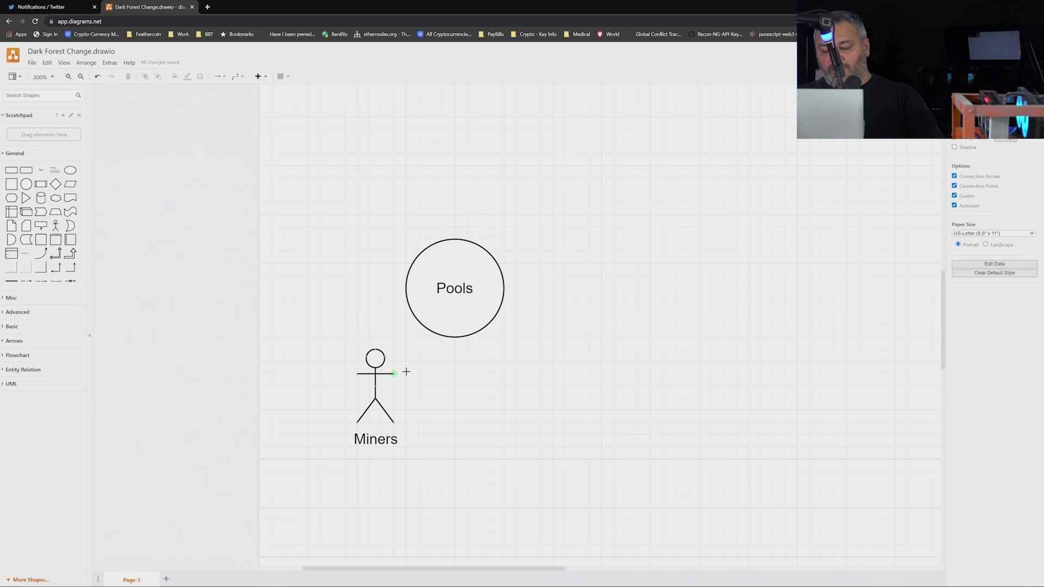
- Draw an elbow arrow from the Miners figure up into the bottom of Pools
left_click_drag(406, 372, 455, 341)
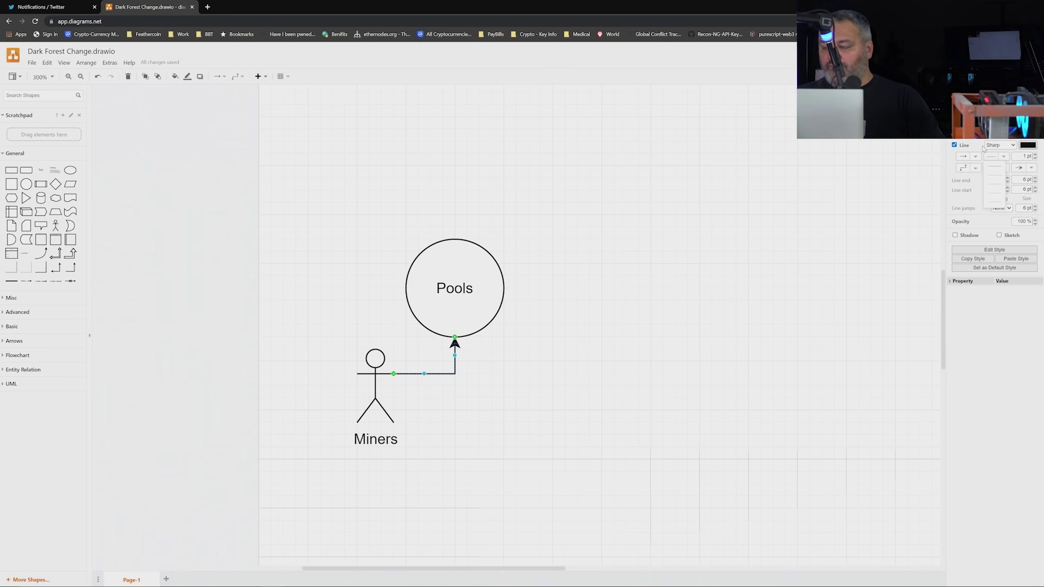
left_click(977, 148)
left_click(976, 147)
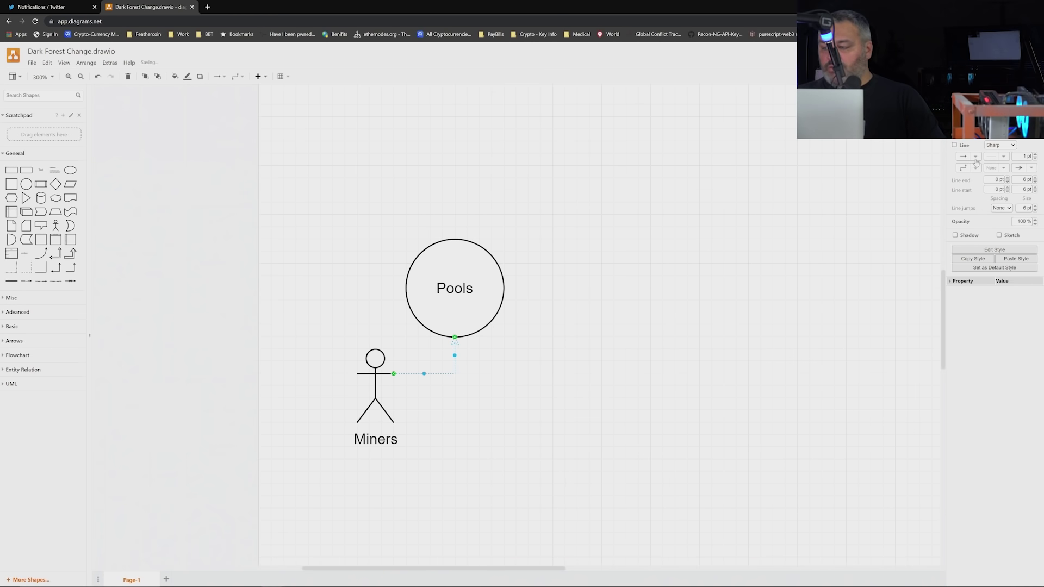
left_click(491, 281)
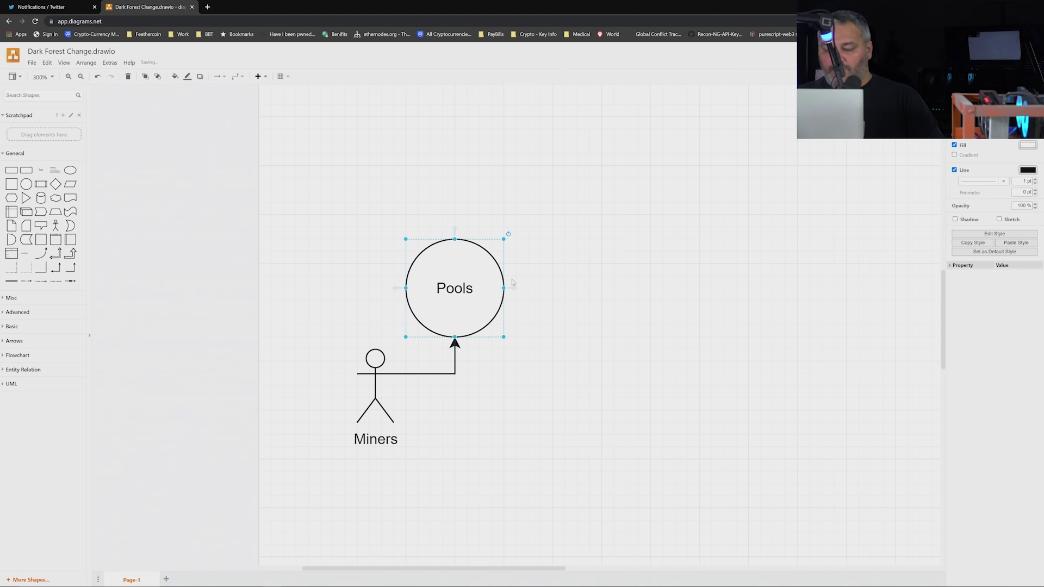
- Add a Degen Dex Bro stick figure far right and a cloud between it and Pools
left_click(56, 228)
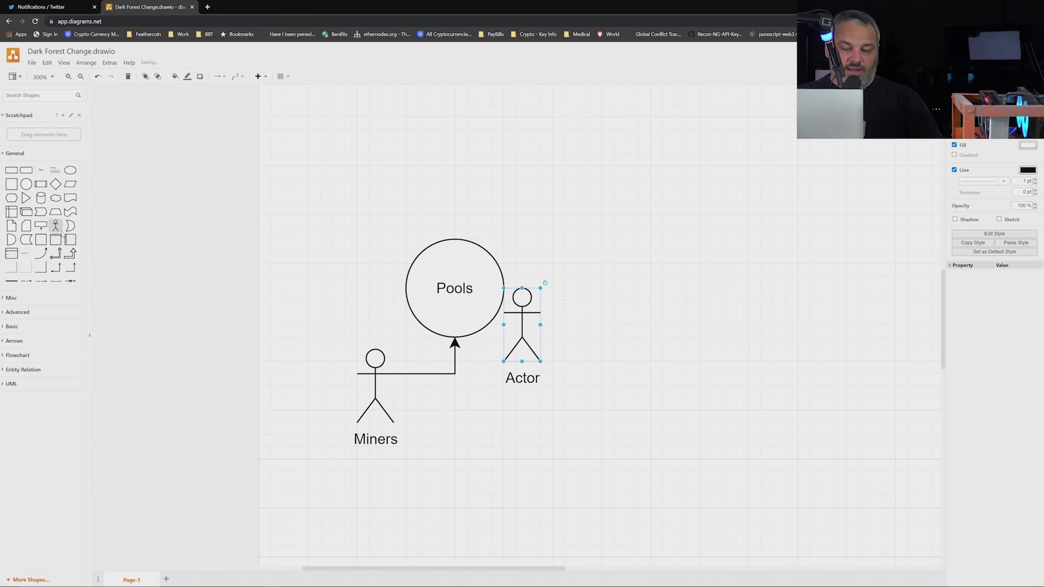
type("Dege")
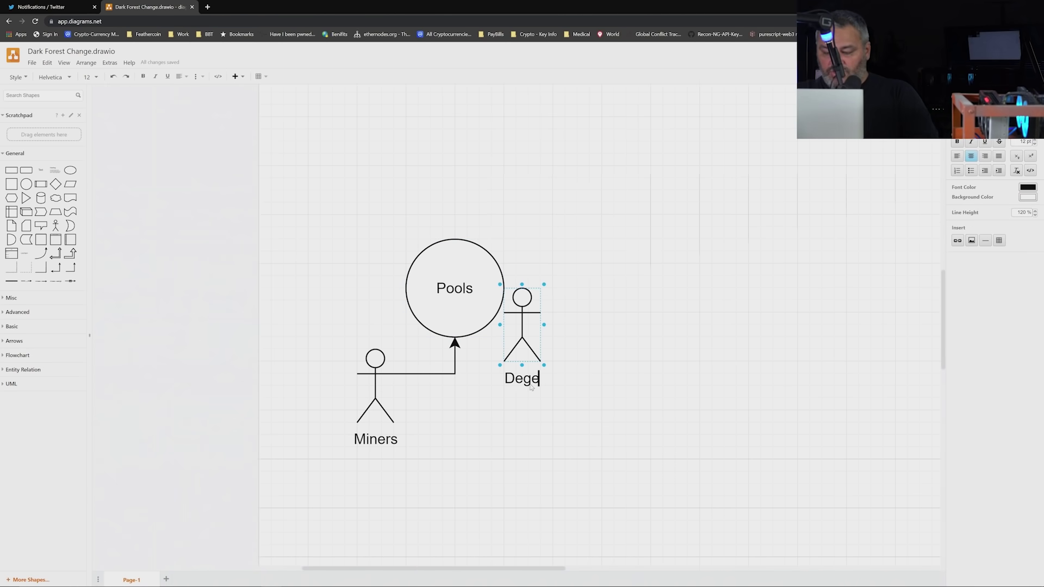
type("n Dex Bro")
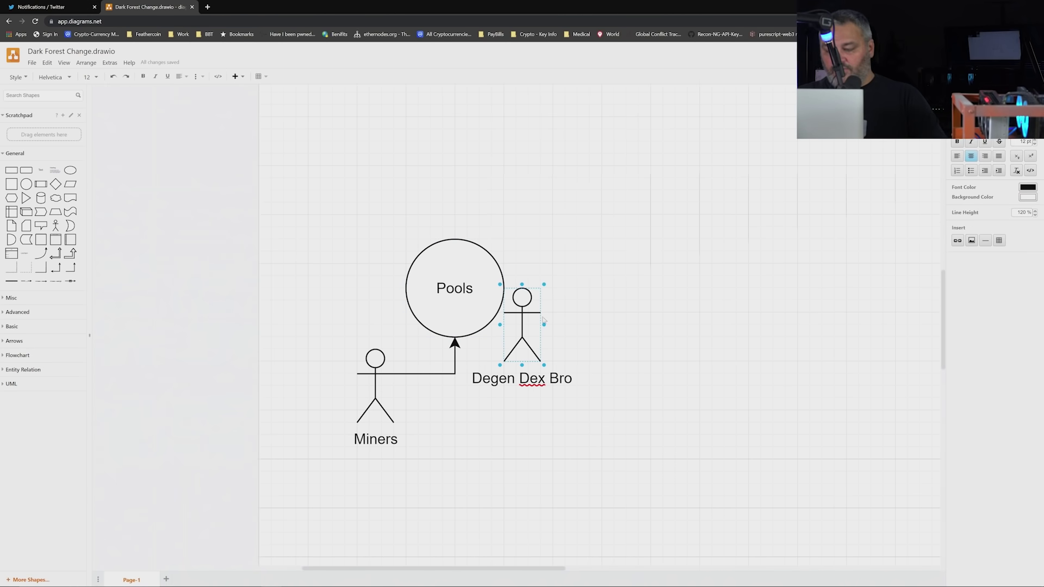
left_click_drag(527, 311, 787, 372)
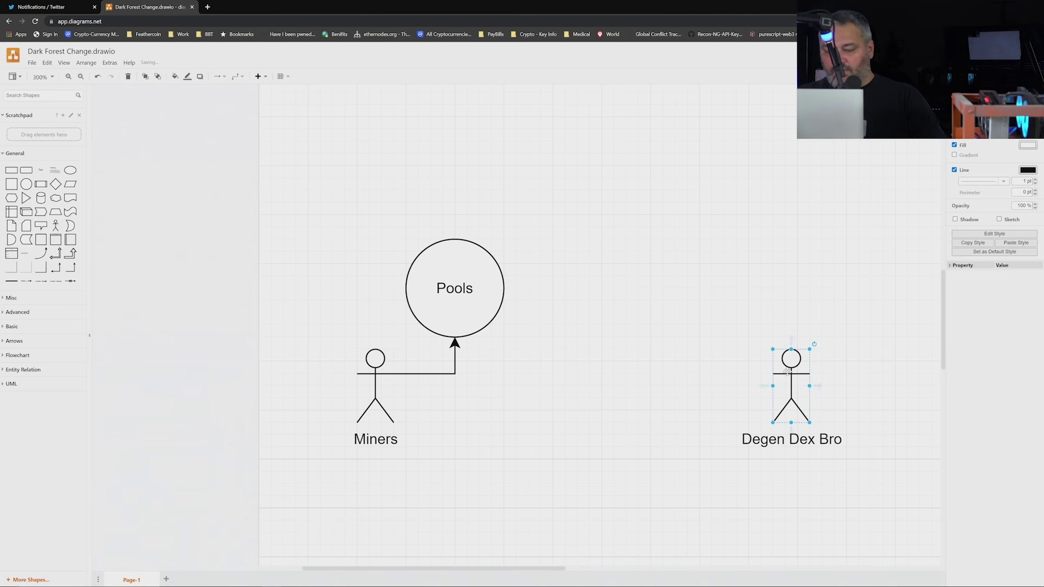
left_click(56, 198)
left_click_drag(522, 321, 660, 283)
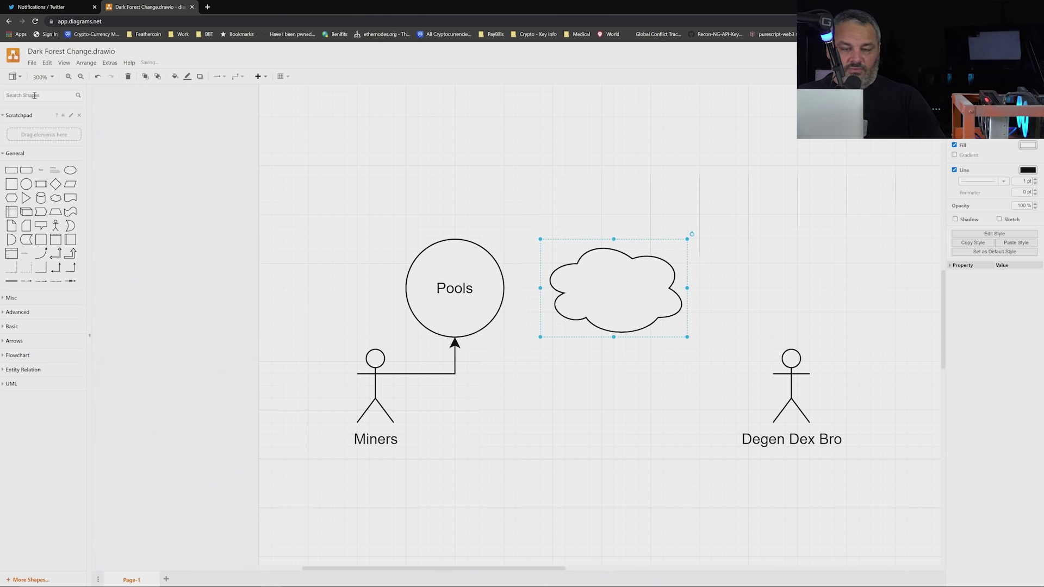
- Insert the Ethereum logo from an 'ethereum' shape search and label the cloud Memory Pool
left_click(34, 95)
type("ether")
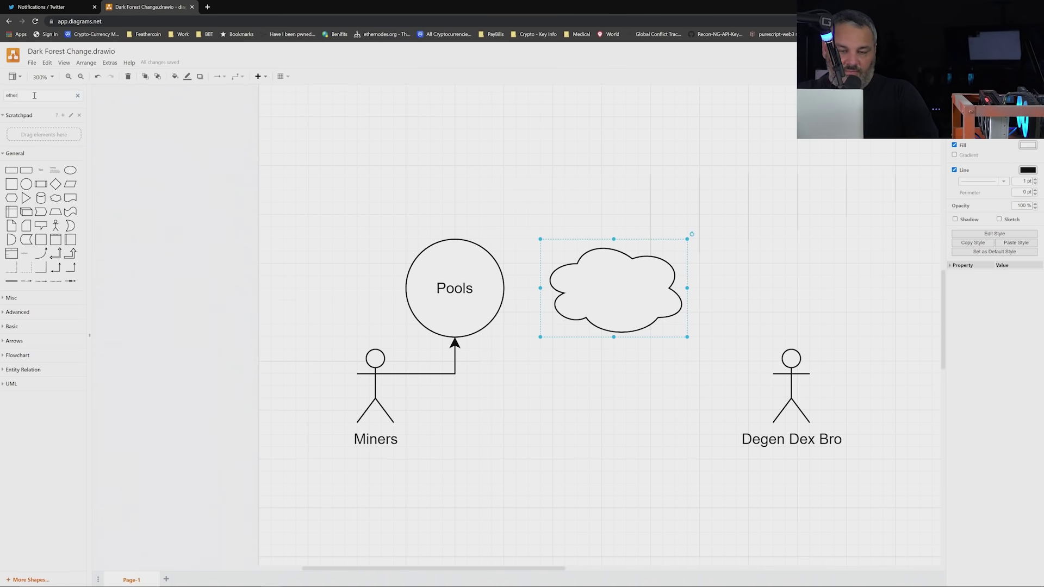
type("eum")
key("Return")
left_click(10, 112)
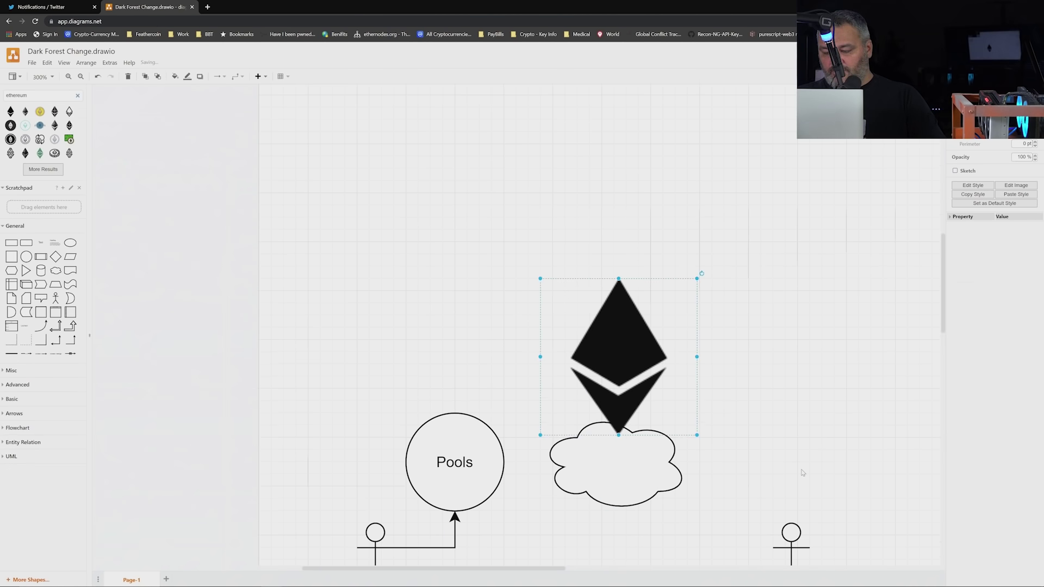
key("Escape")
scroll(773, 374, "down", 3)
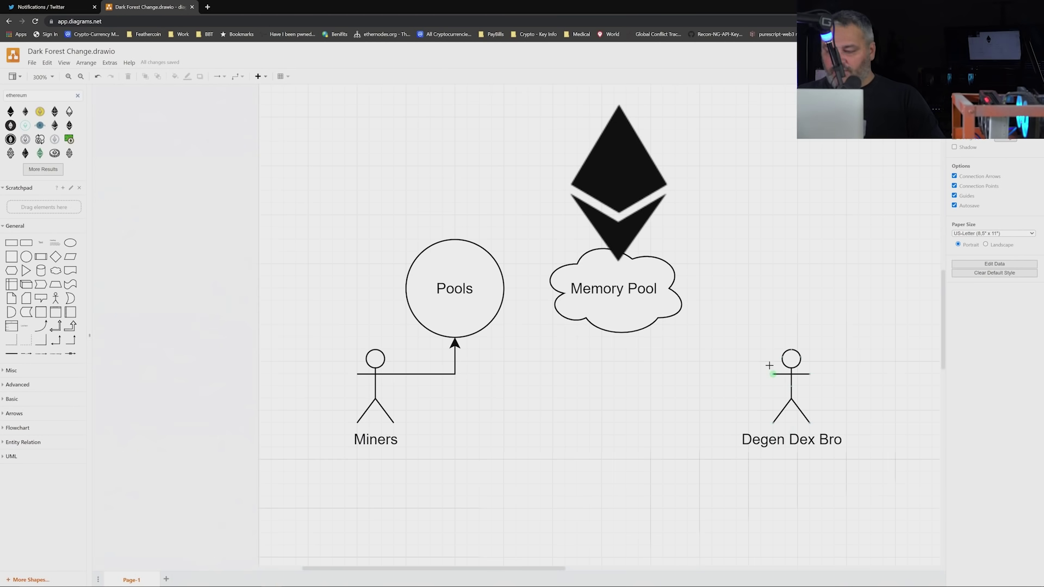
- Connect Degen Dex Bro to Memory Pool and place the Block Won! box above the logo
left_click_drag(768, 365, 659, 283)
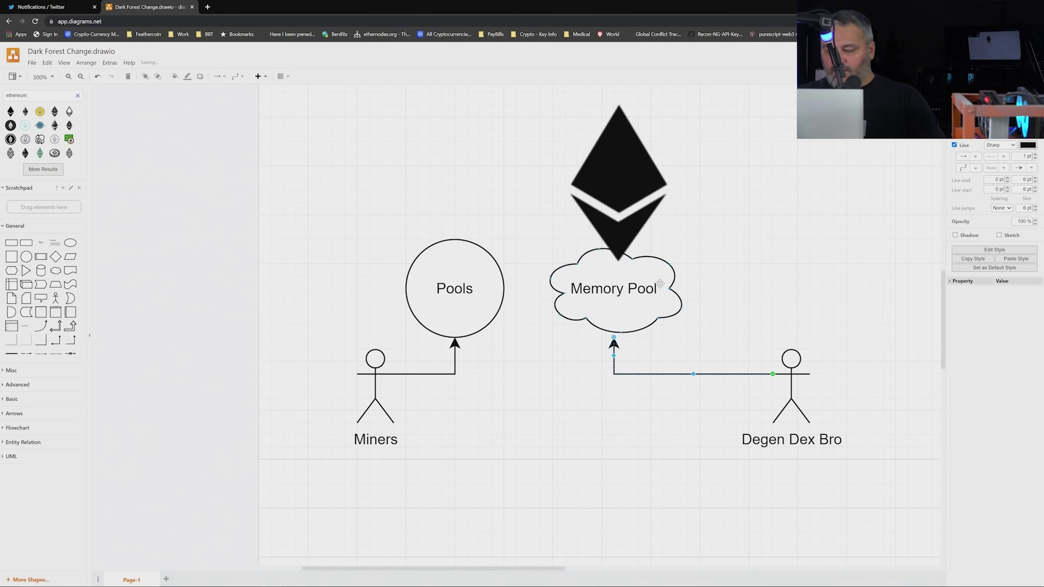
left_click(706, 365)
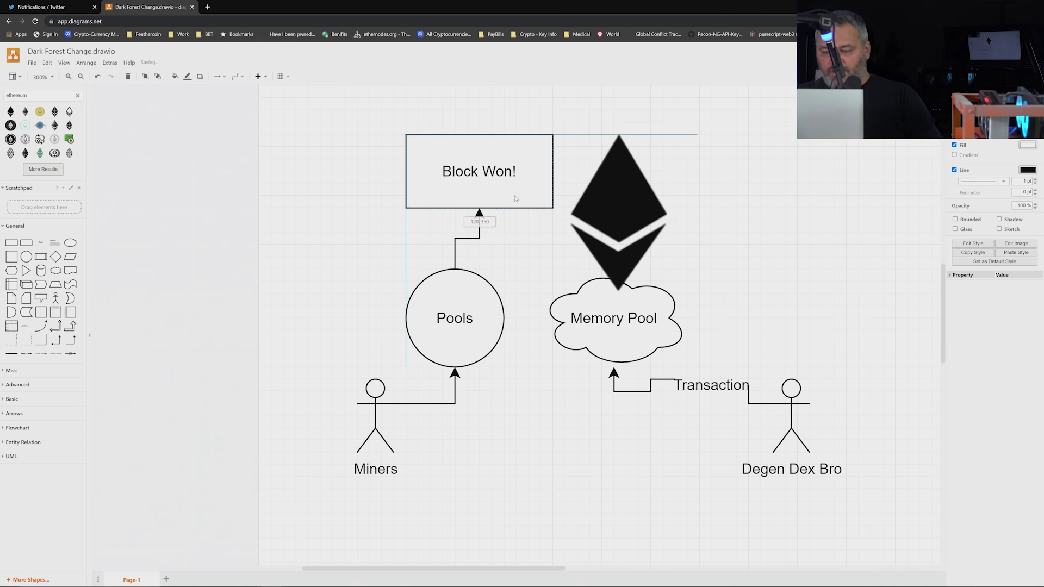
left_click_drag(522, 178, 659, 177)
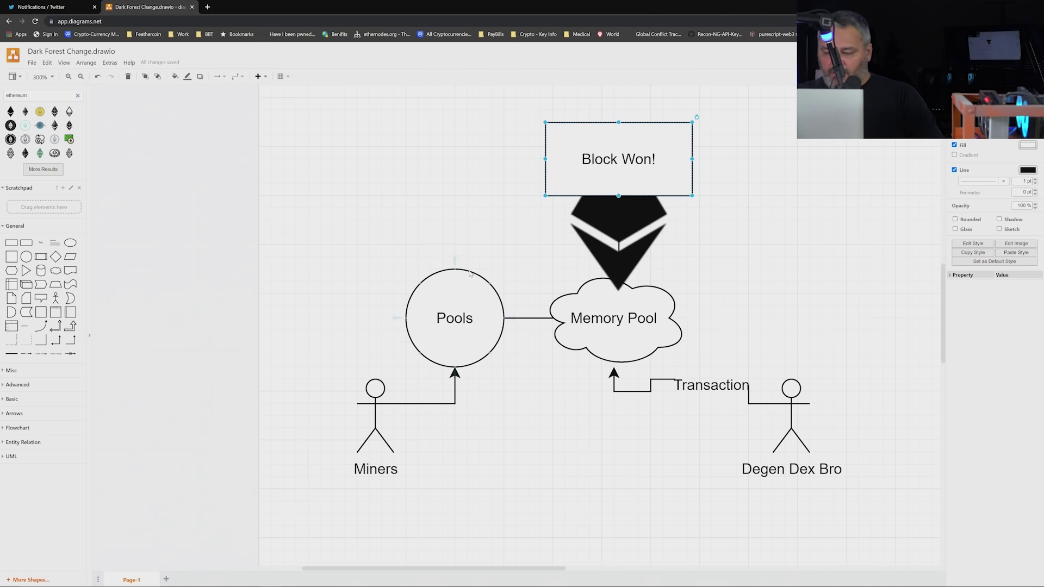
left_click(502, 314)
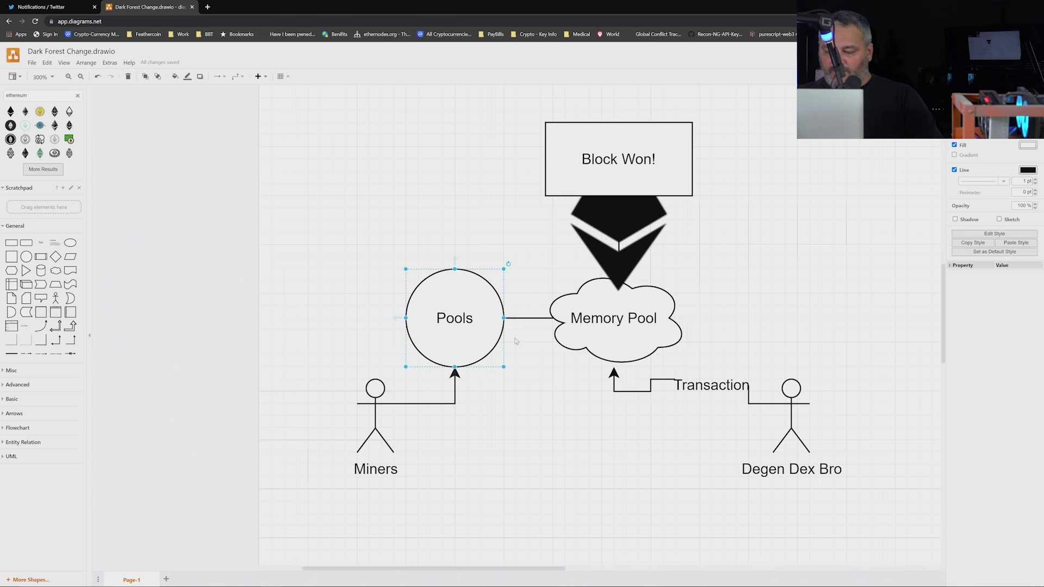
- Add a text label between Pools and Memory Pool, and a Block Txs list above Pools
left_click(41, 243)
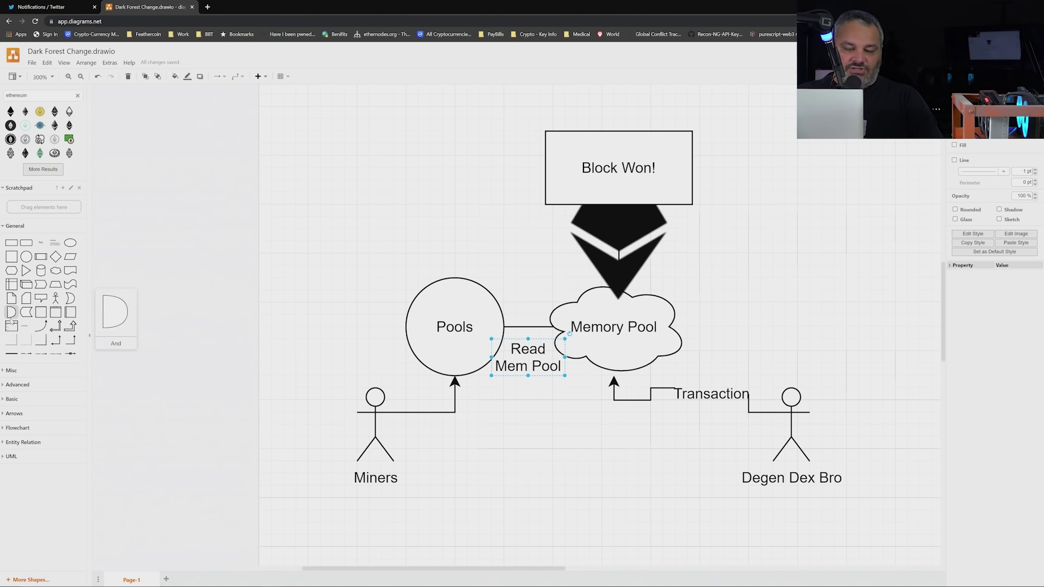
left_click(12, 284)
left_click_drag(489, 326, 380, 255)
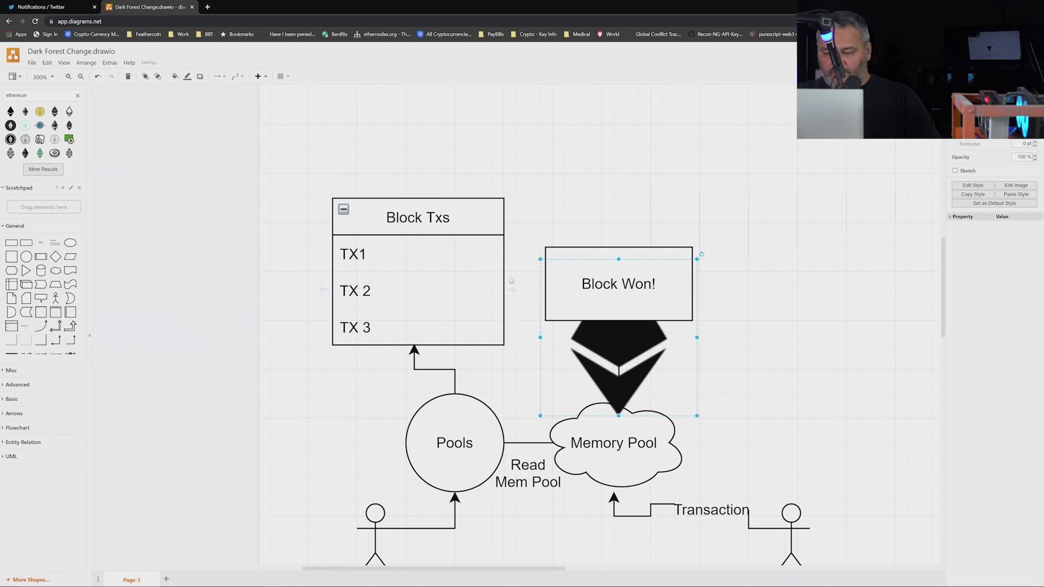
- Draw an arrow from the Block Txs list's right edge into the Block Won! box
left_click(503, 279)
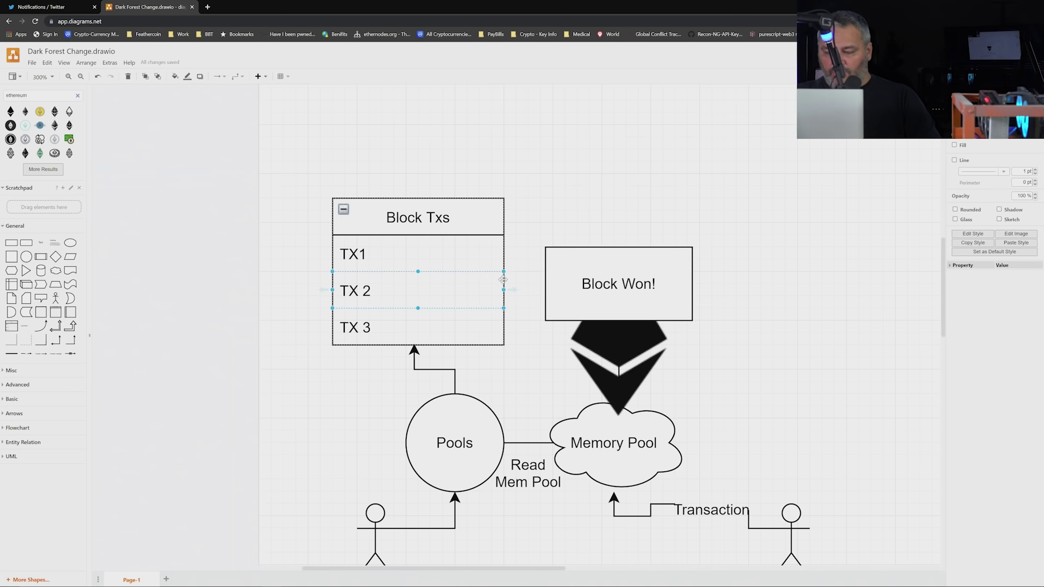
left_click(502, 226)
left_click_drag(542, 279, 545, 290)
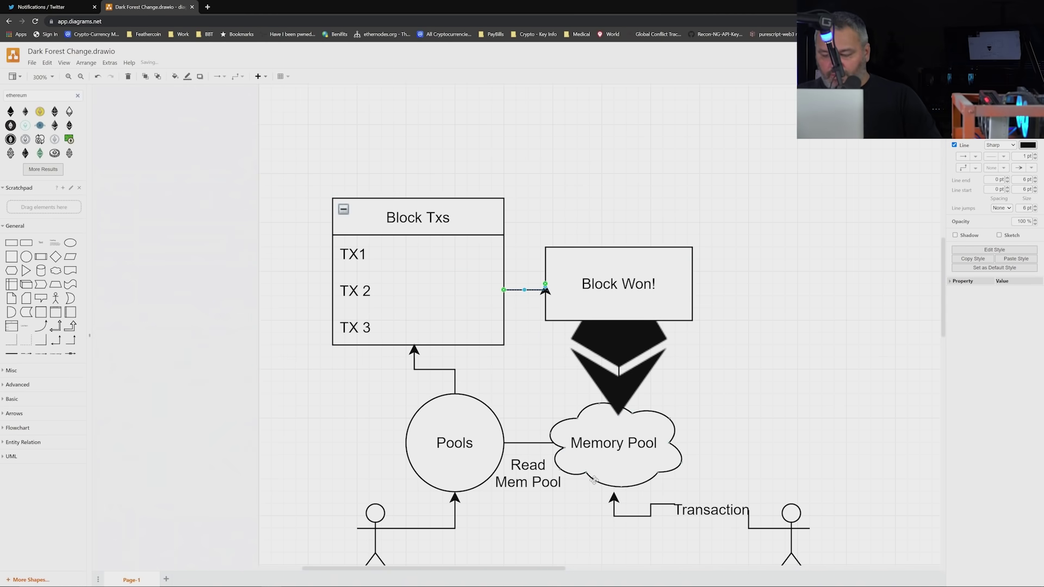
scroll(815, 503, "down", 3)
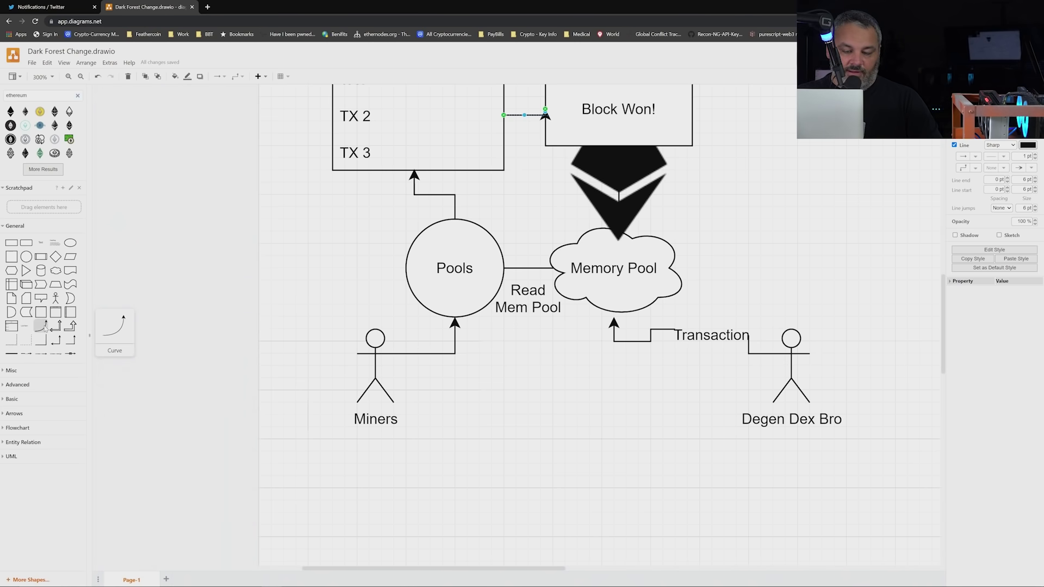
- Add a curved connector running from Degen Dex Bro directly to the Pools circle
left_click(44, 326)
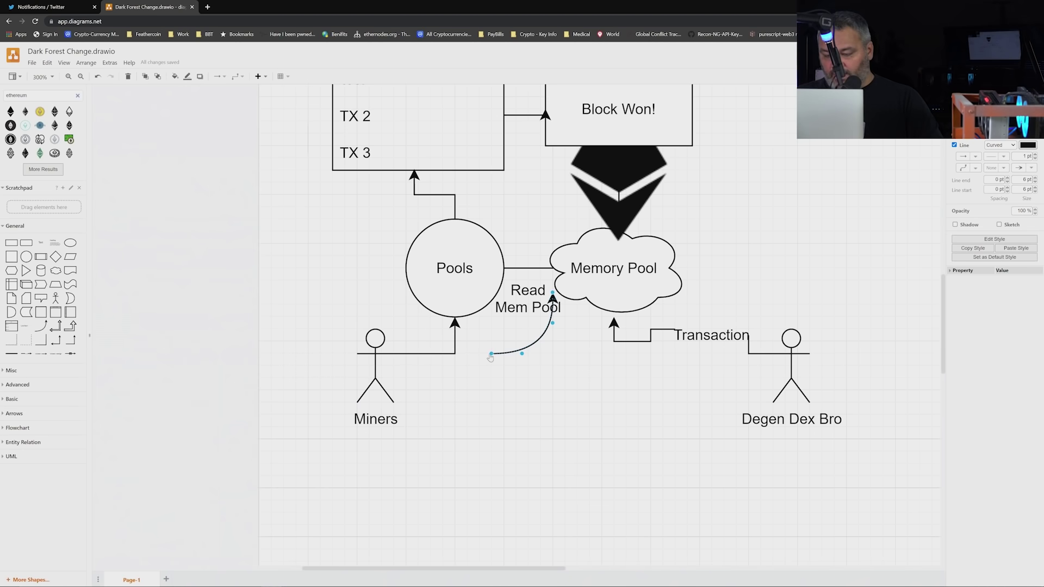
left_click_drag(818, 376, 806, 375)
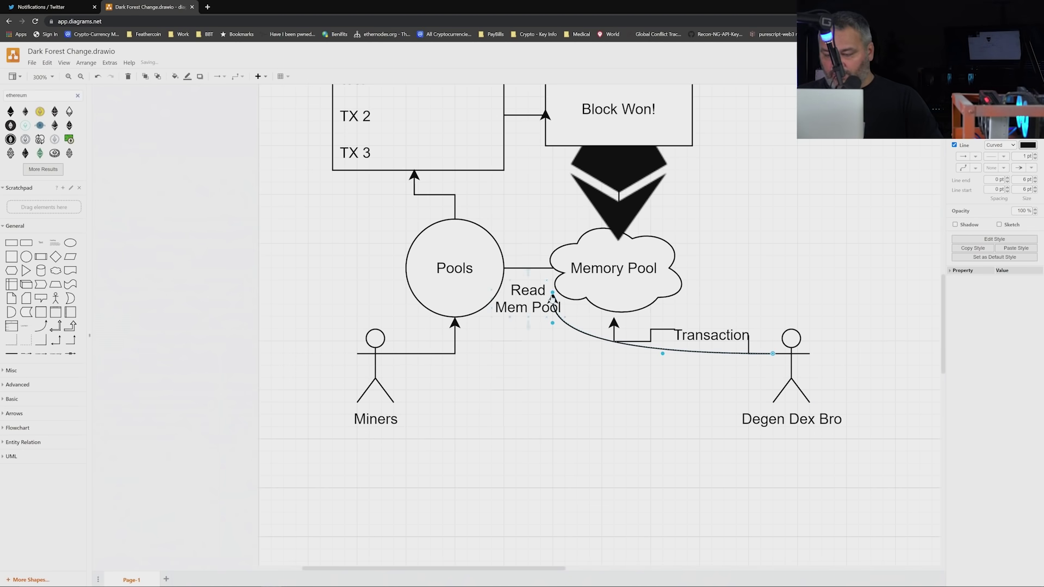
left_click_drag(552, 297, 471, 316)
left_click(482, 344)
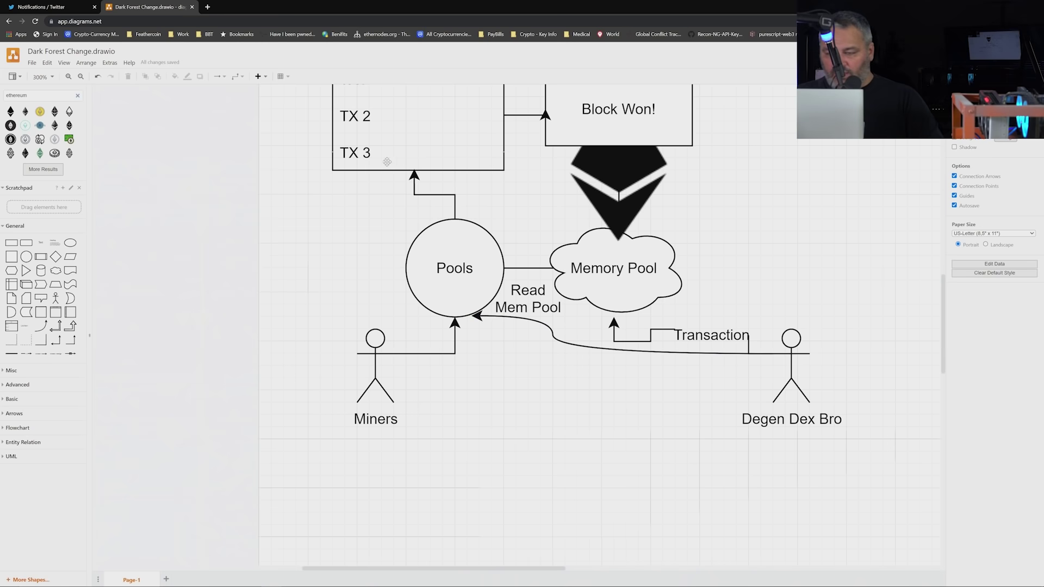
- Rename the TX 3 row of the Block Txs list to 'Private Tx'
double_click(370, 156)
type("Private Tx")
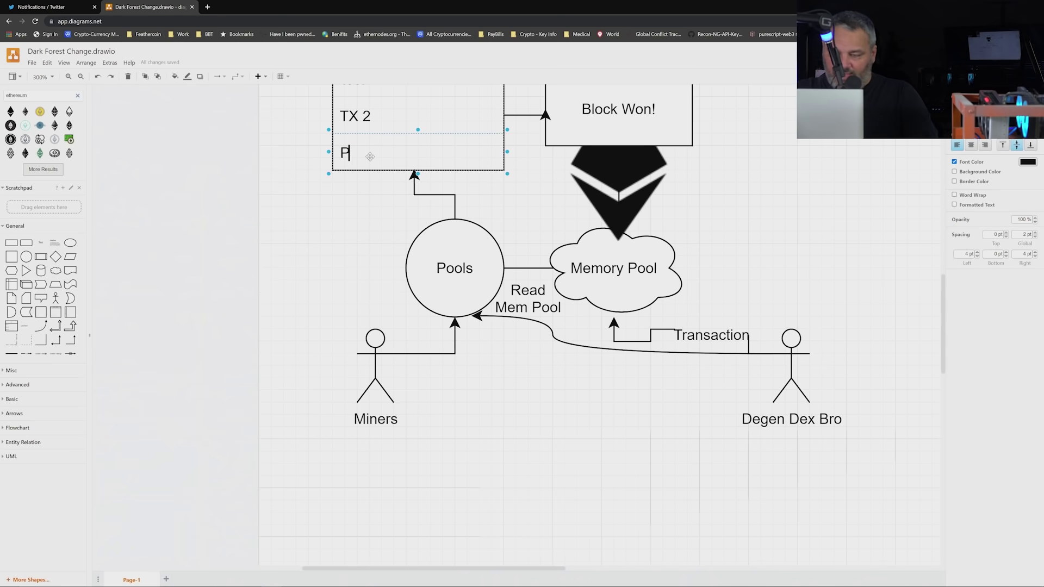
left_click(356, 214)
scroll(645, 381, "up", 3)
- Make the Memory Pool cloud red
left_click(639, 390)
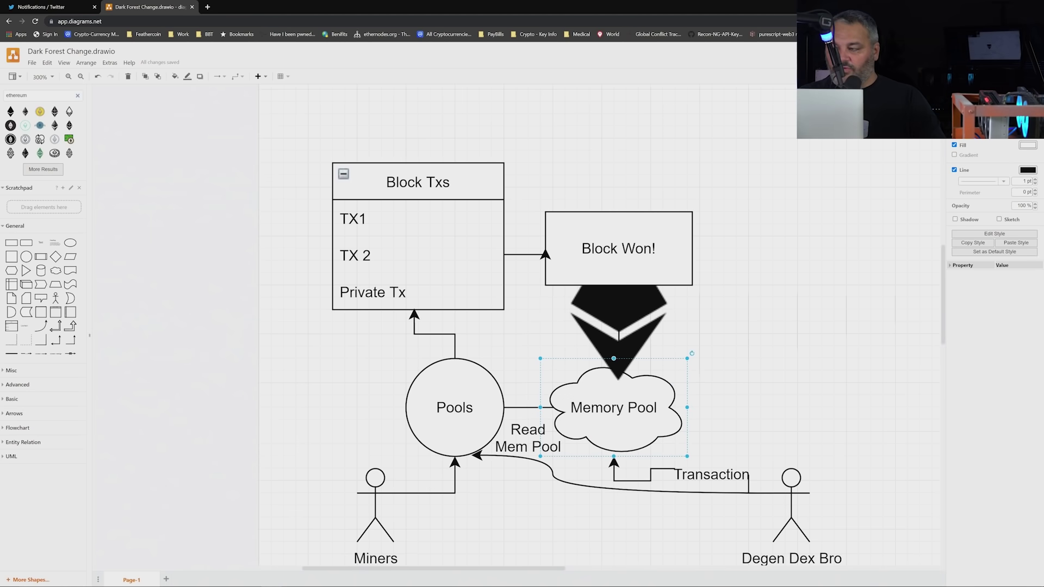
key("ctrl+shift+v")
left_click(871, 354)
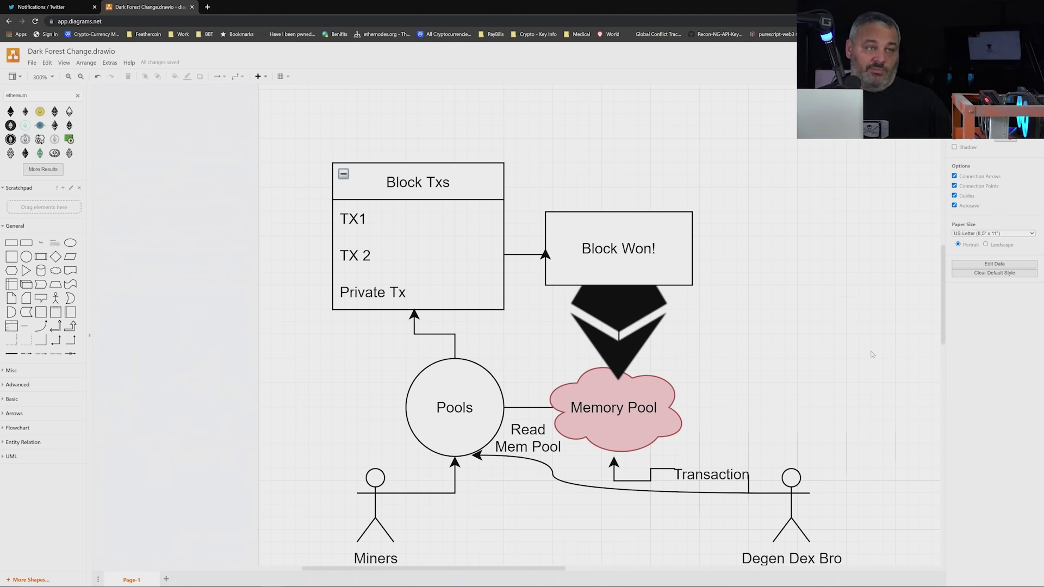